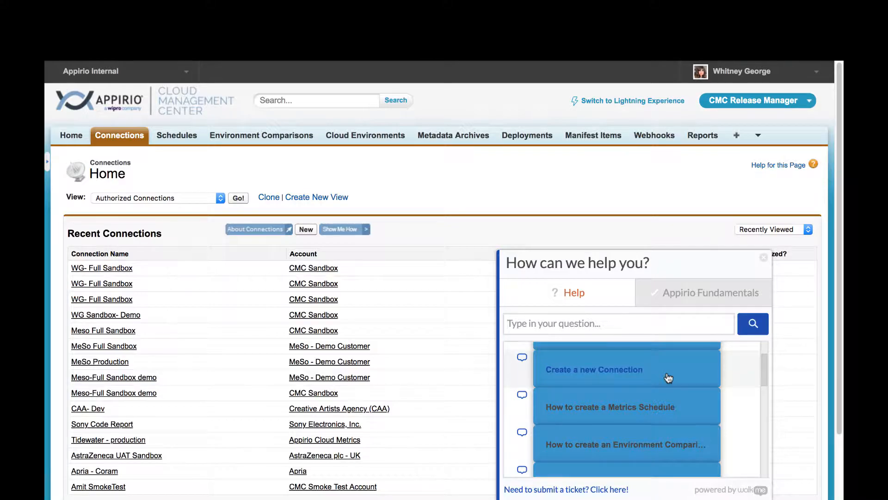
Use the 'Create a new Connection' walk-thru to open a blank Salesforce-type connection form
click(668, 378)
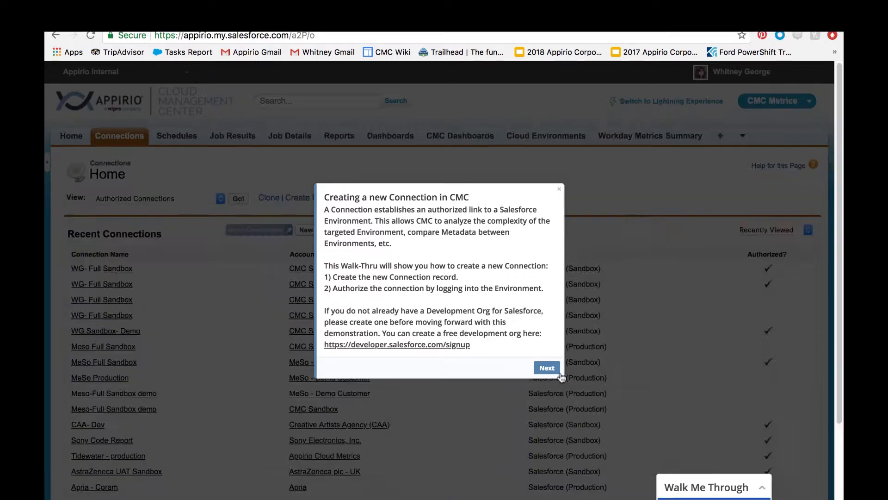
click(547, 367)
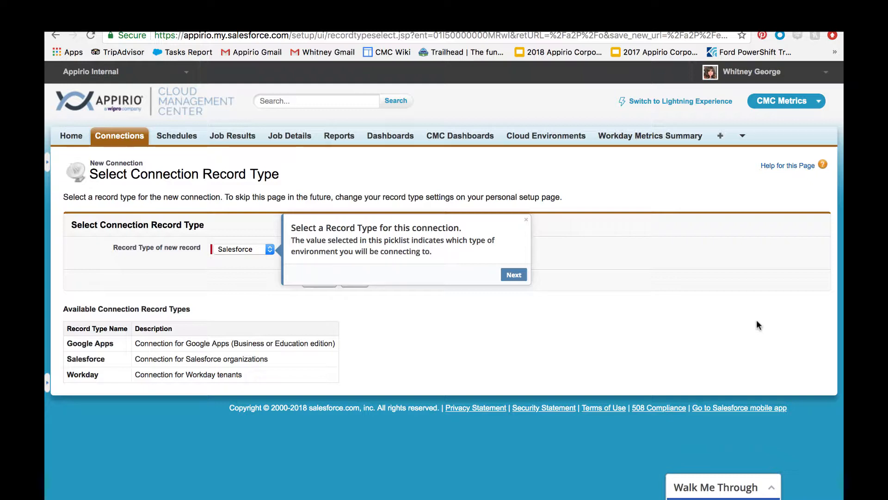
click(515, 275)
click(310, 283)
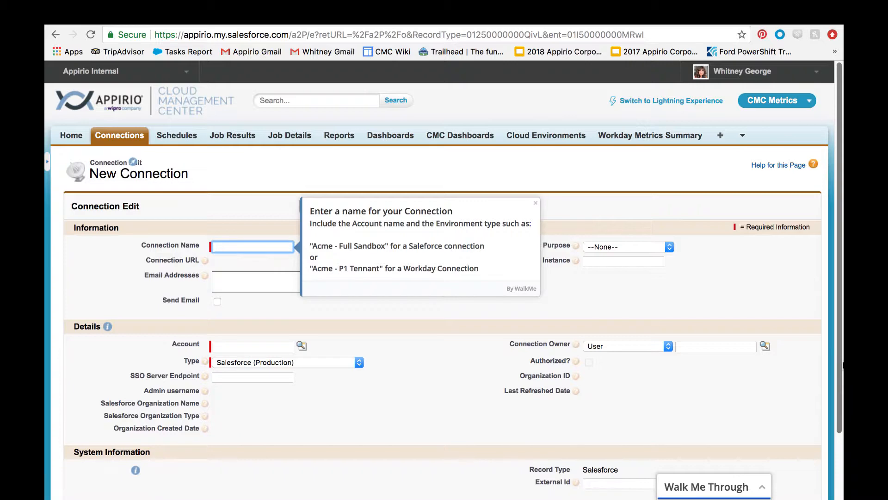
Name the connection 'WG- Full Sandbox' with purpose Development and account CMC Sandbox
text(WG- F)
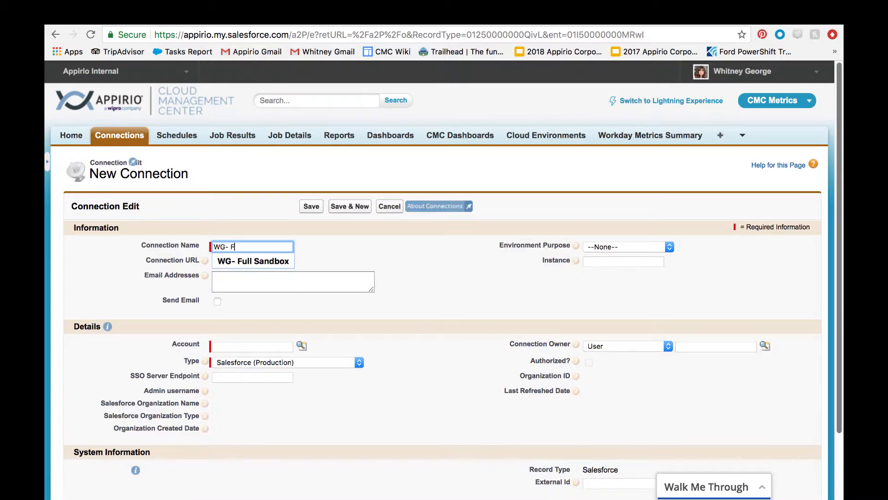
text(ull San)
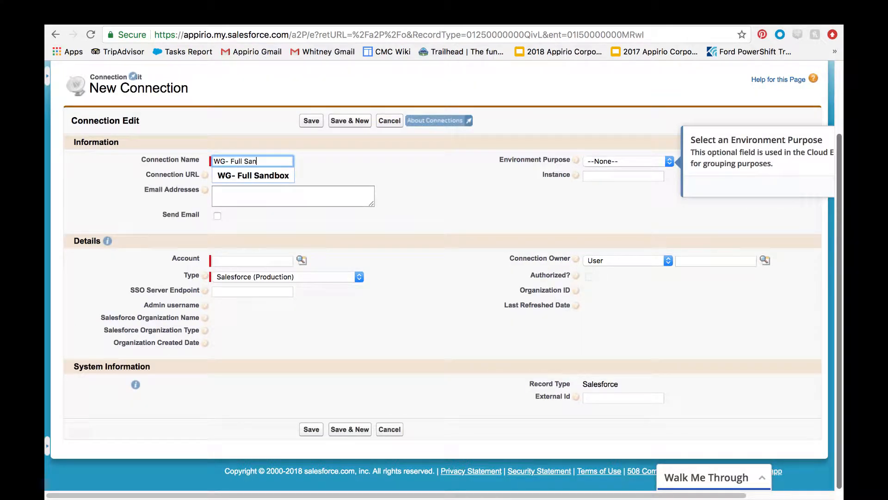
text(dbox)
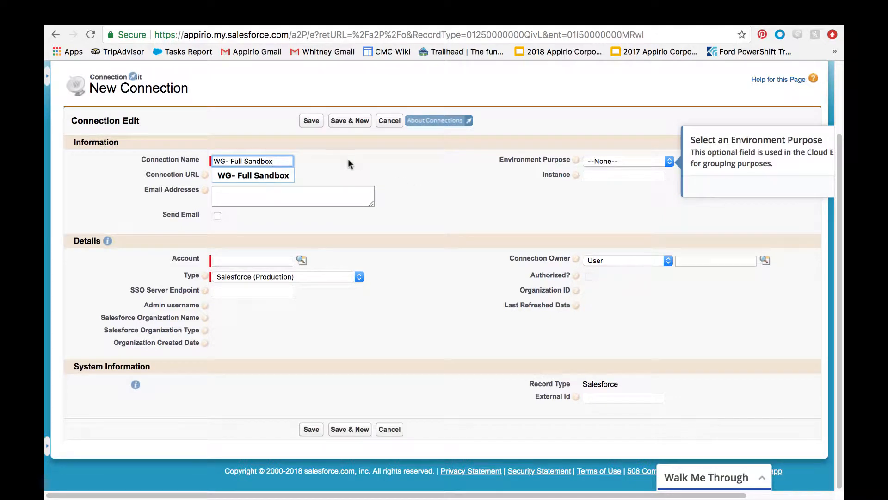
click(685, 224)
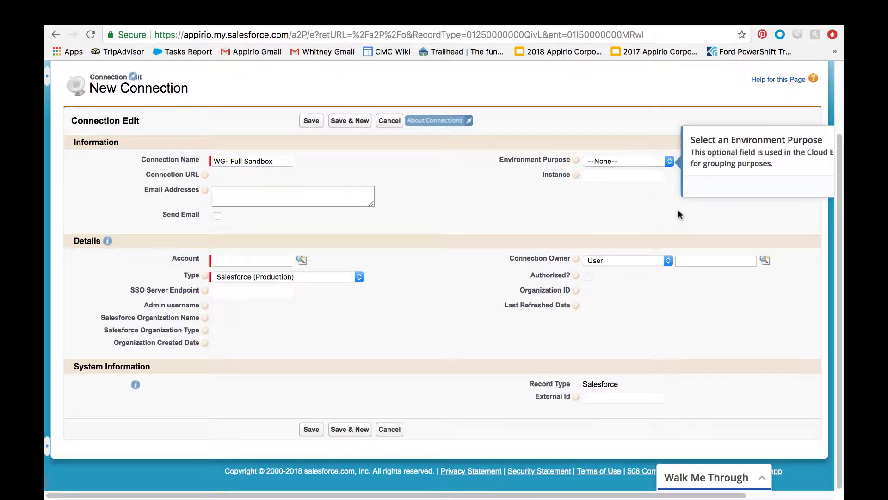
click(650, 166)
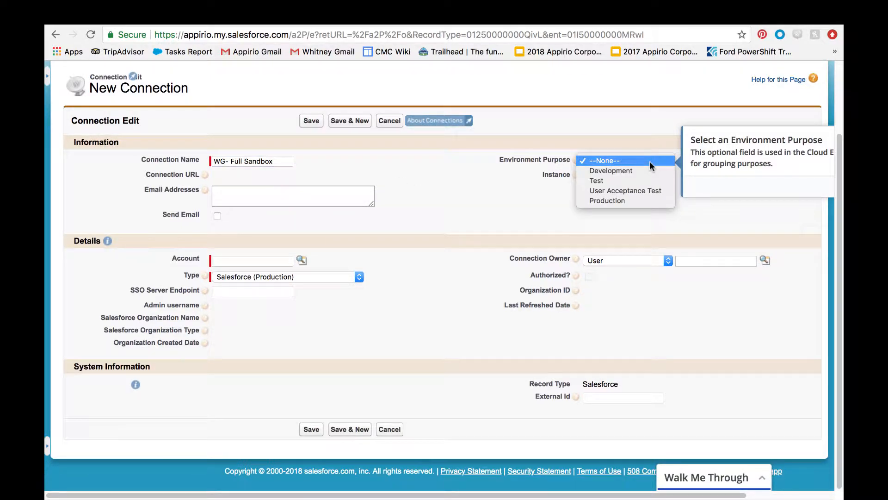
click(650, 171)
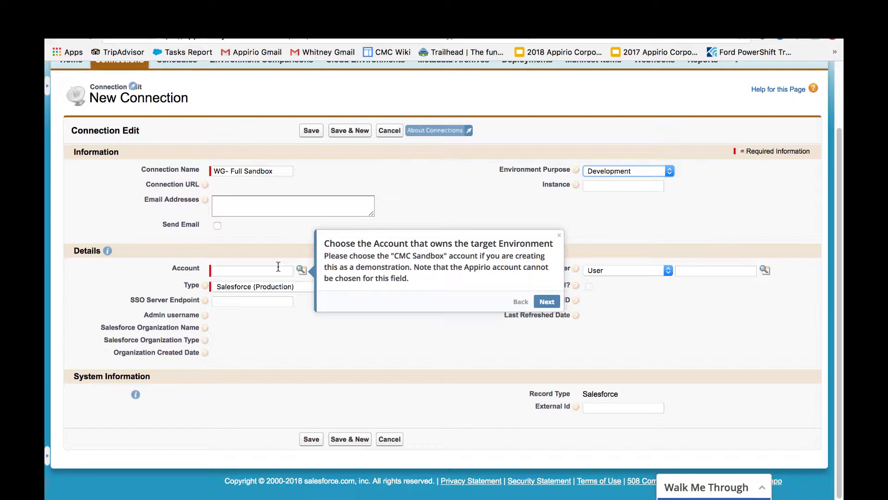
click(278, 268)
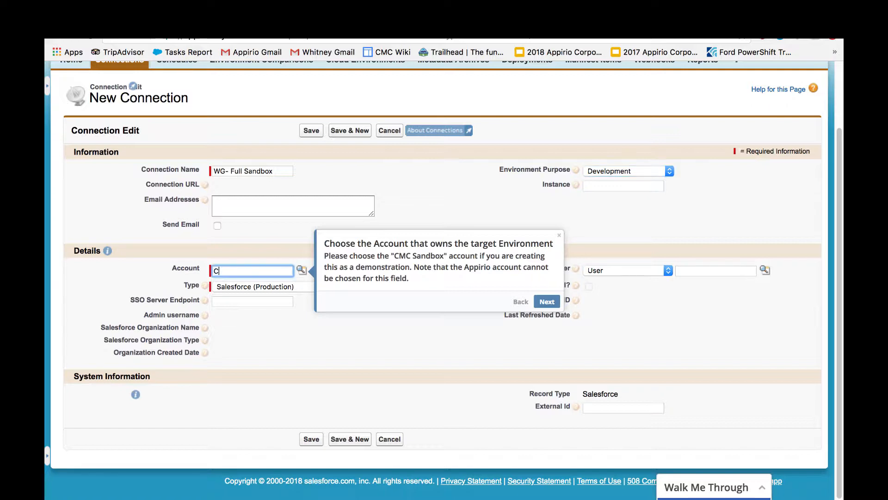
text(CMC)
click(274, 291)
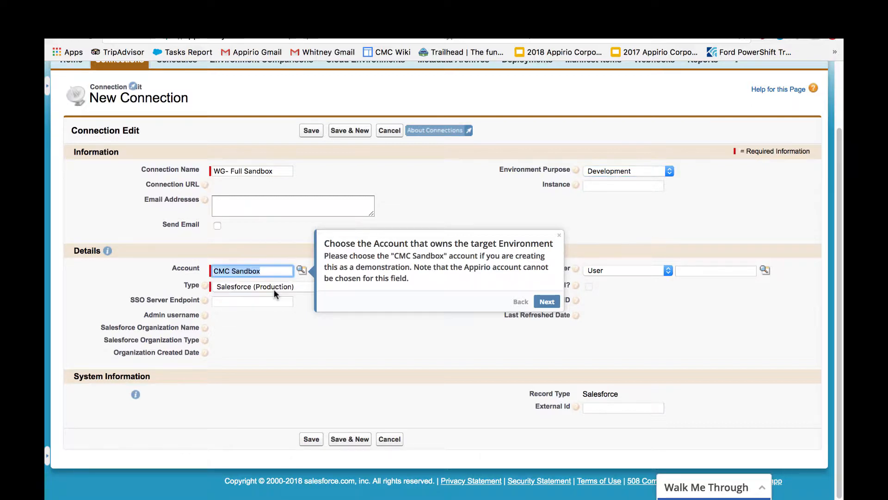
Set the connection type to Salesforce (Sandbox), skipping the SSO endpoint tip
click(545, 302)
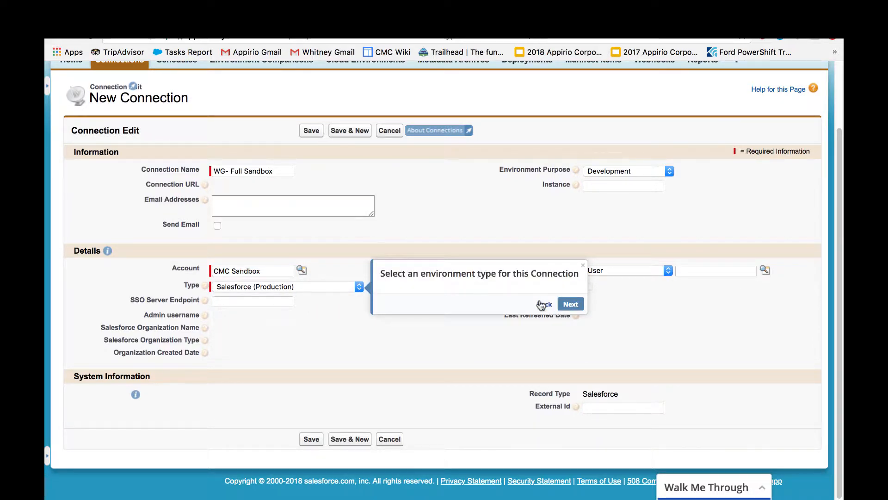
click(347, 288)
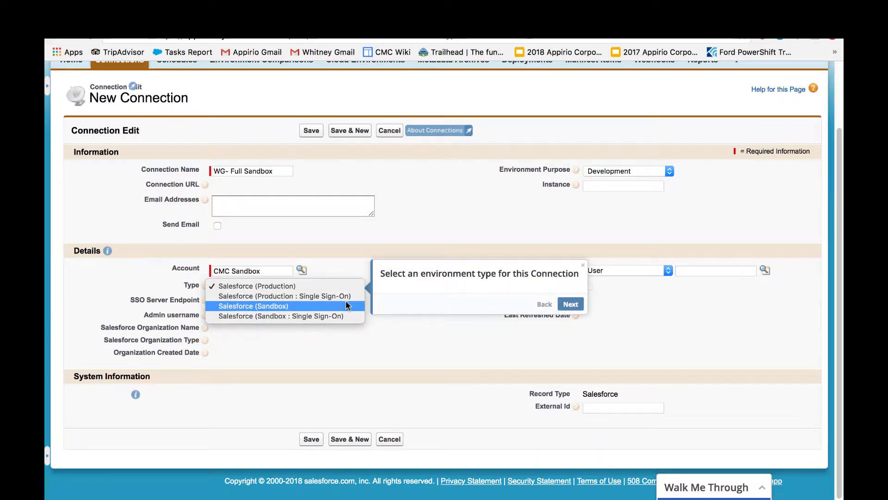
click(346, 301)
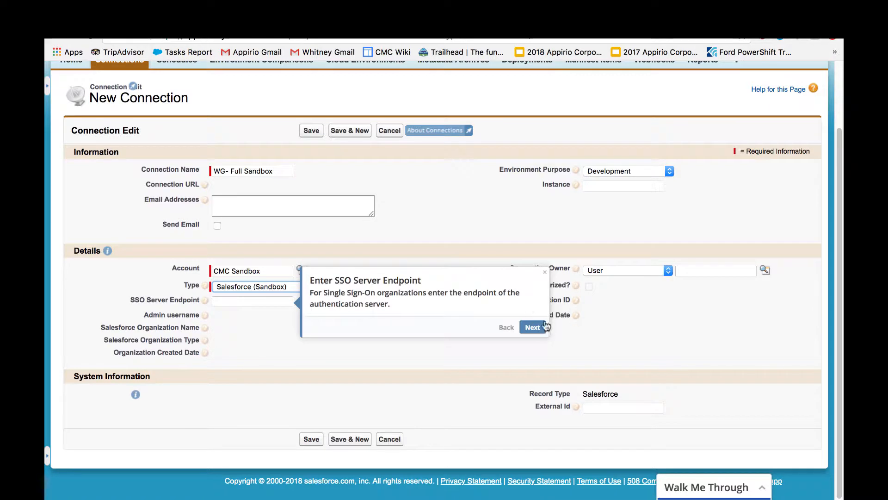
click(532, 327)
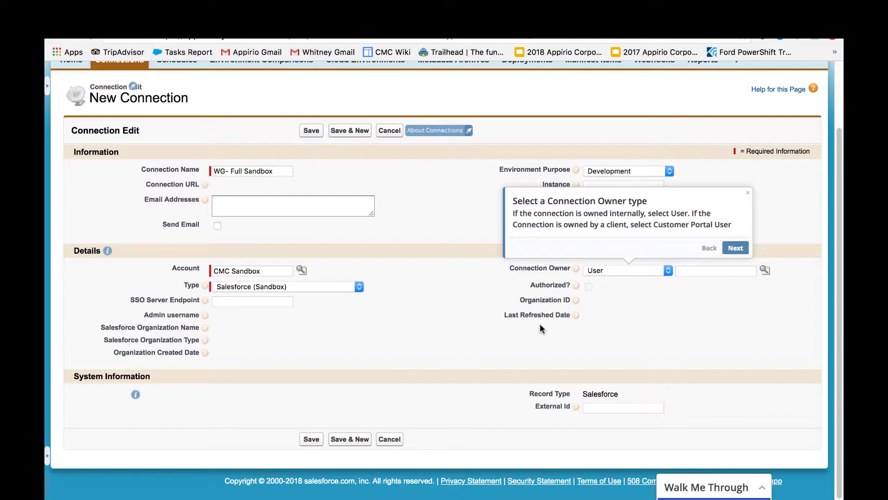
click(736, 271)
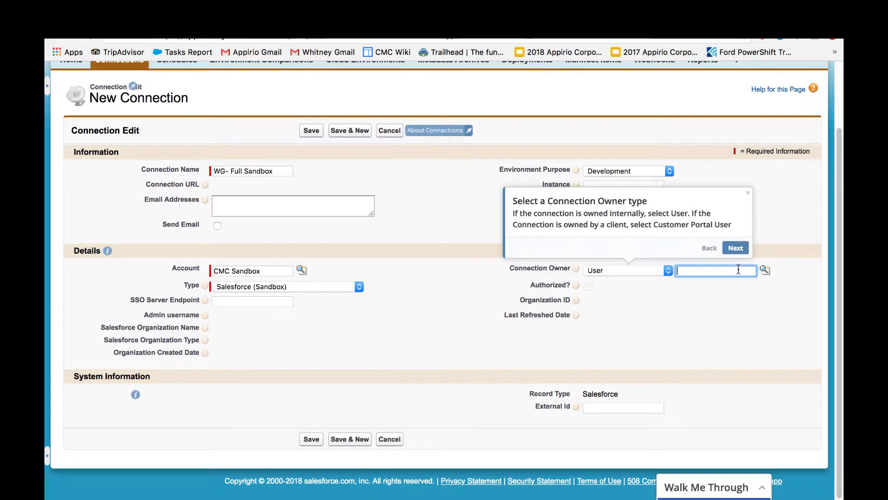
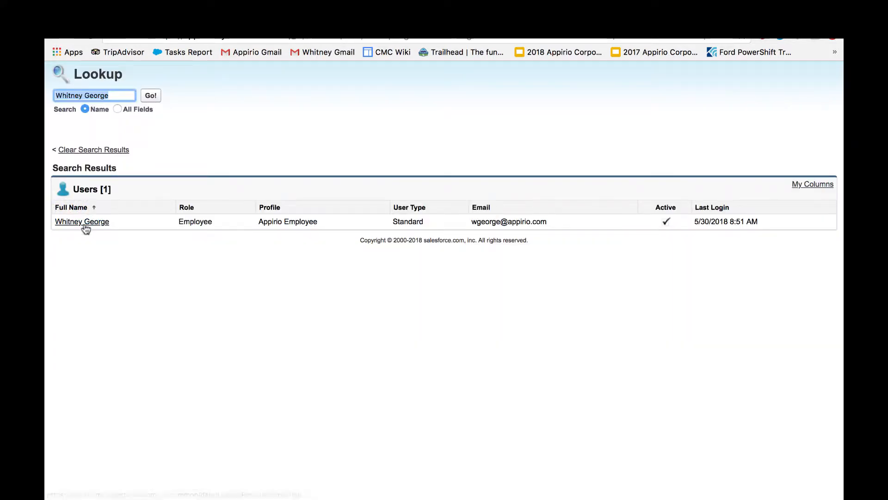
Pick the owner from the user lookup results and save the WG- Full Sandbox connection
click(85, 230)
click(310, 438)
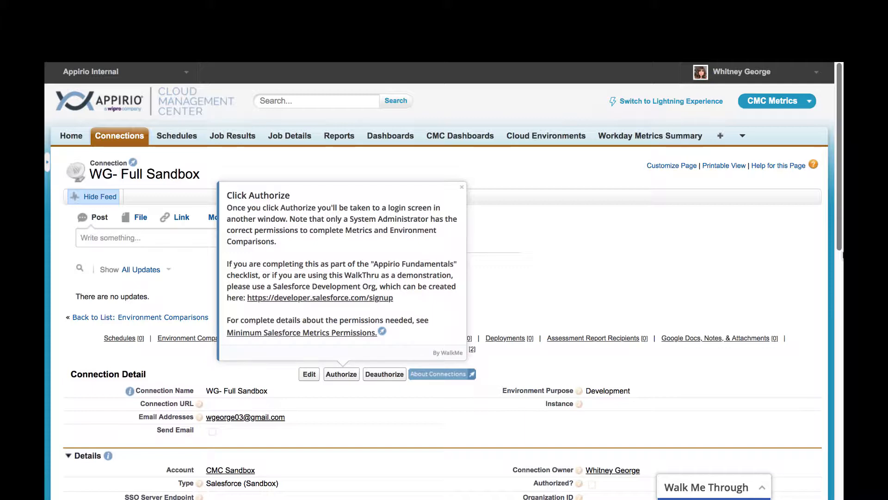
Authorize WG- Full Sandbox with the saved sandbox login and allow Appirio suite access
click(342, 374)
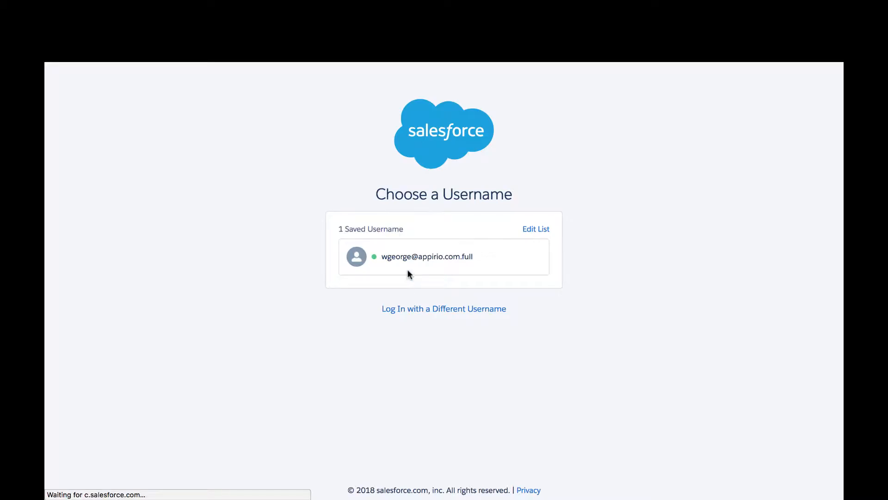
click(409, 267)
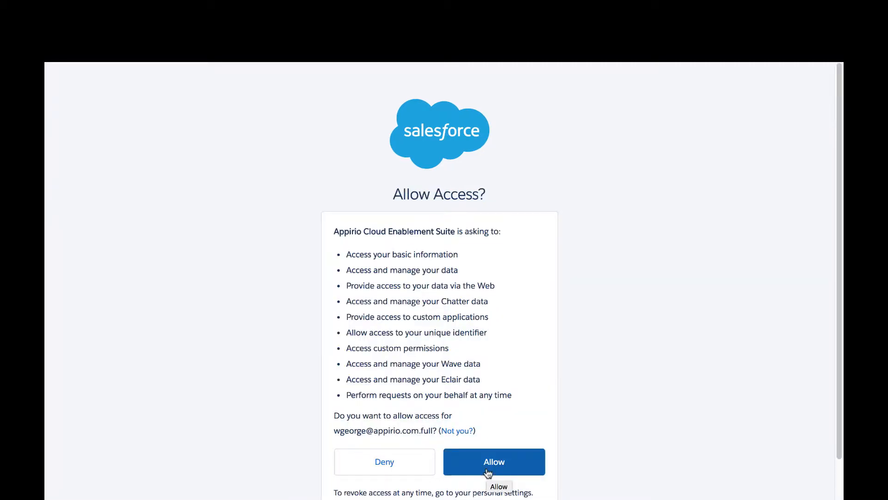
click(488, 472)
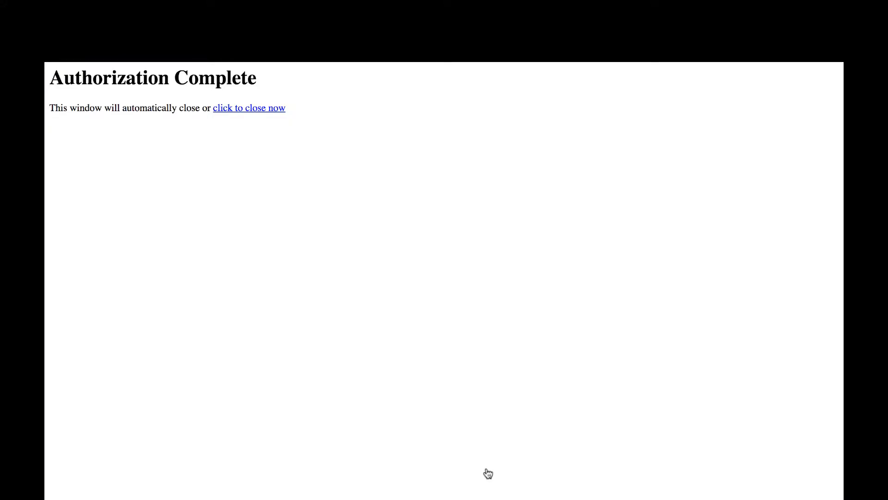
click(254, 110)
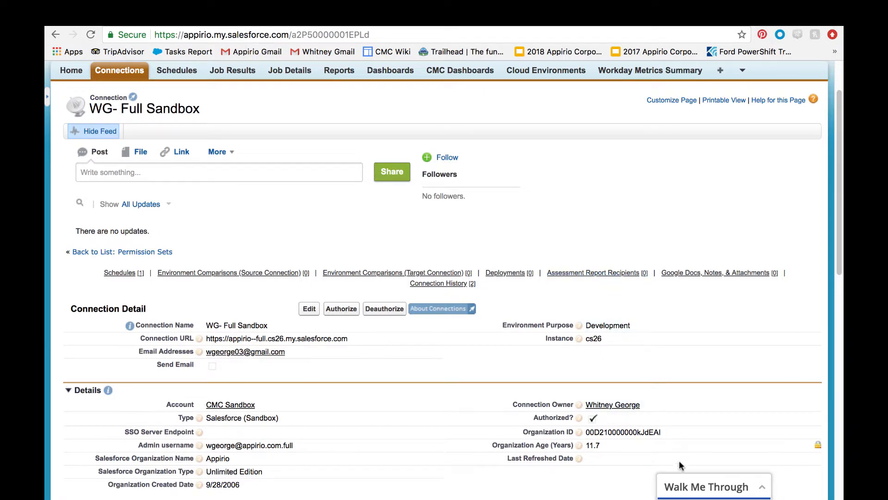
Use the 'How to create a Metrics Schedule' walk-thru to open a Salesforce Metrics schedule form
click(685, 493)
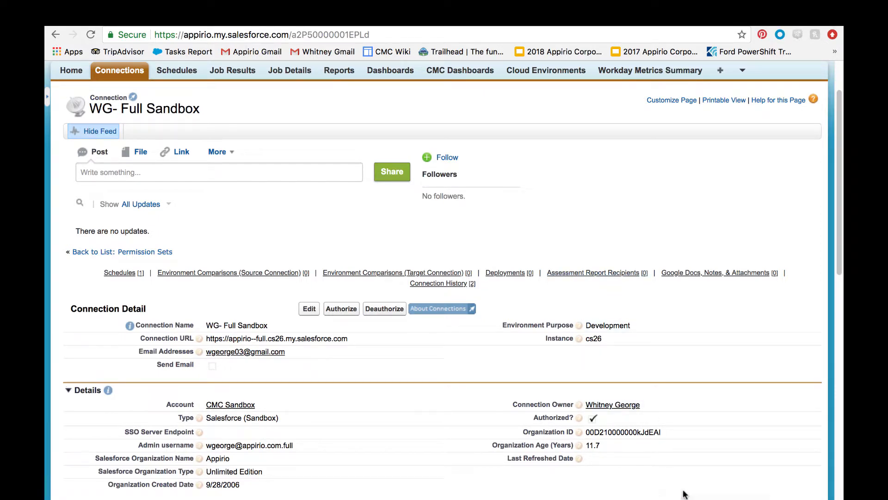
scroll(763, 384, down, 5)
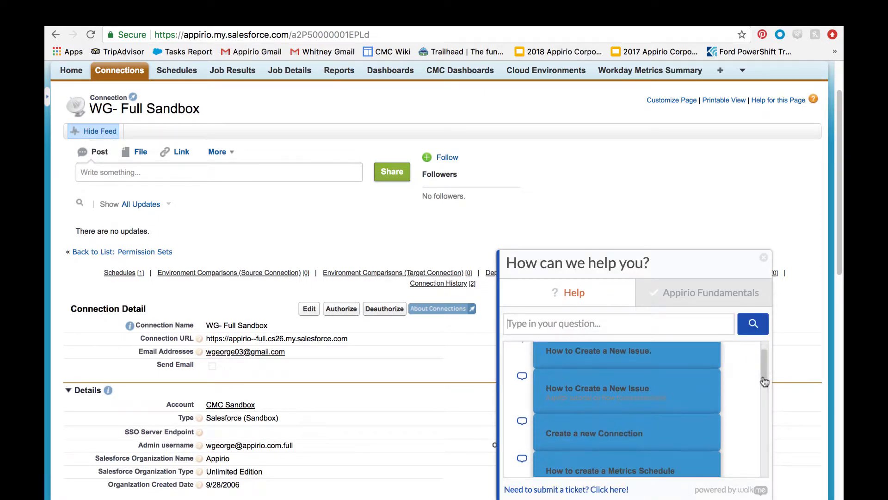
click(694, 392)
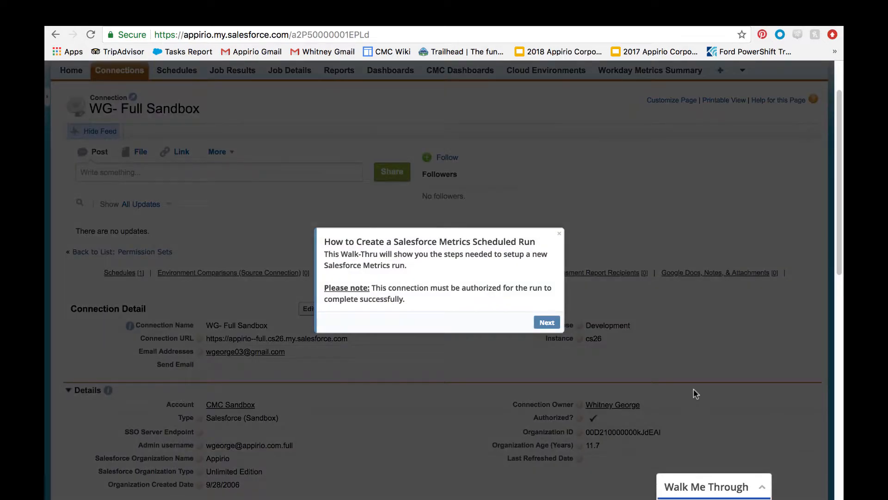
click(554, 322)
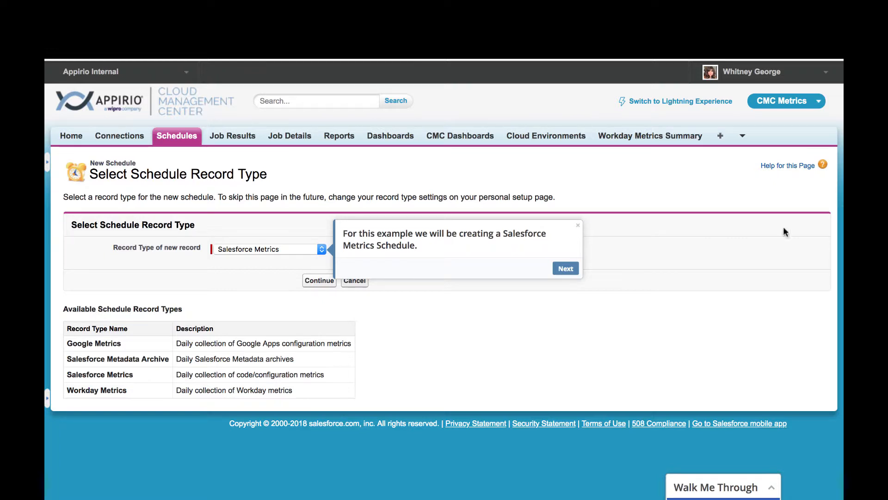
click(565, 268)
click(322, 279)
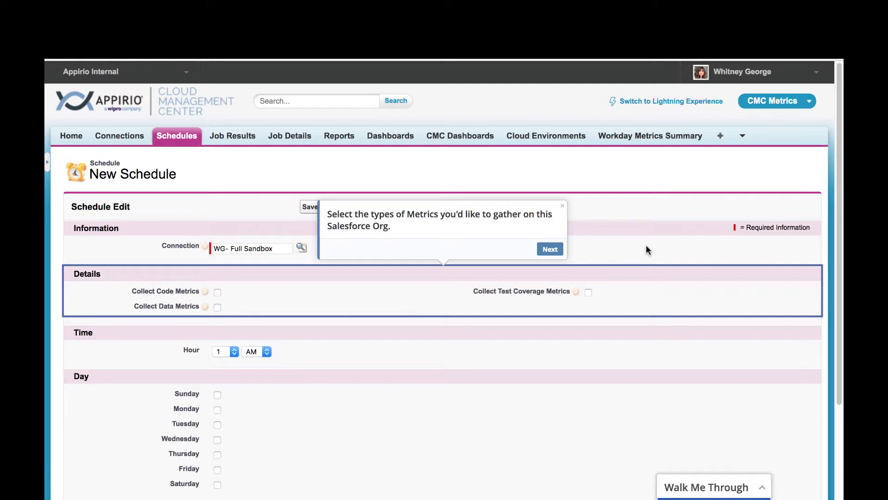
Tick Collect Code Metrics, Collect Test Coverage Metrics and Collect Data Metrics on the schedule
mouse_move(207, 313)
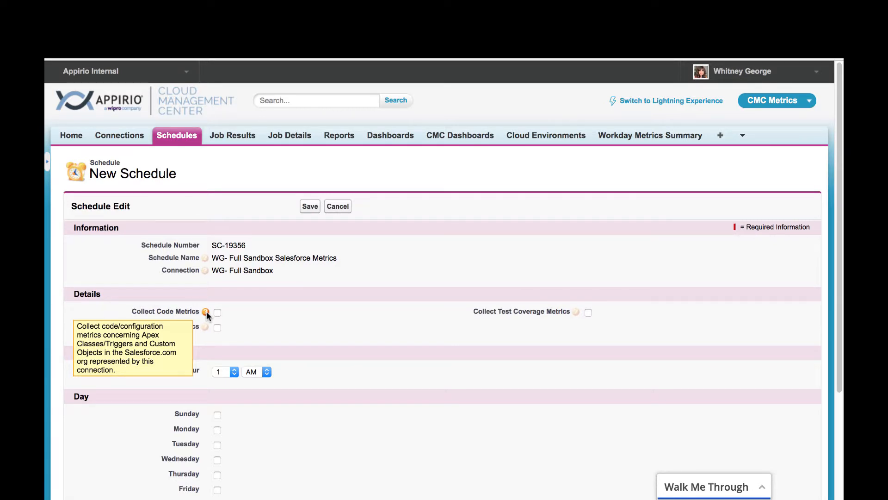
click(218, 312)
mouse_move(577, 312)
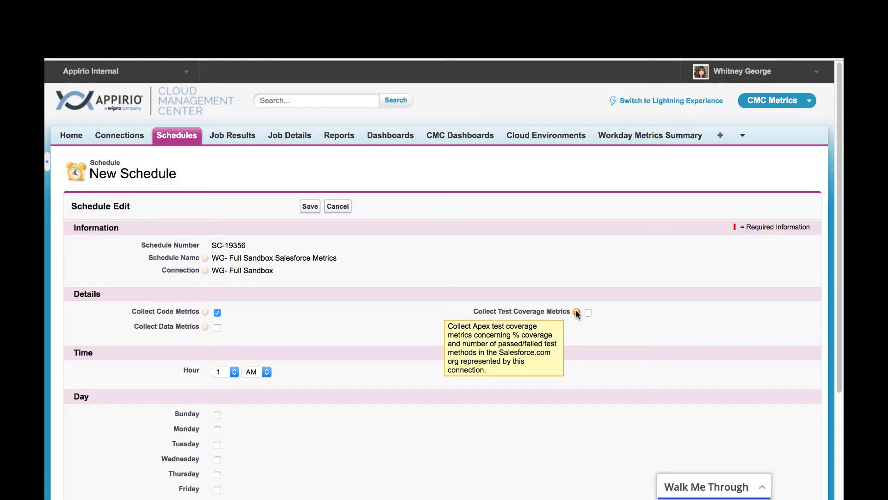
click(588, 312)
mouse_move(207, 330)
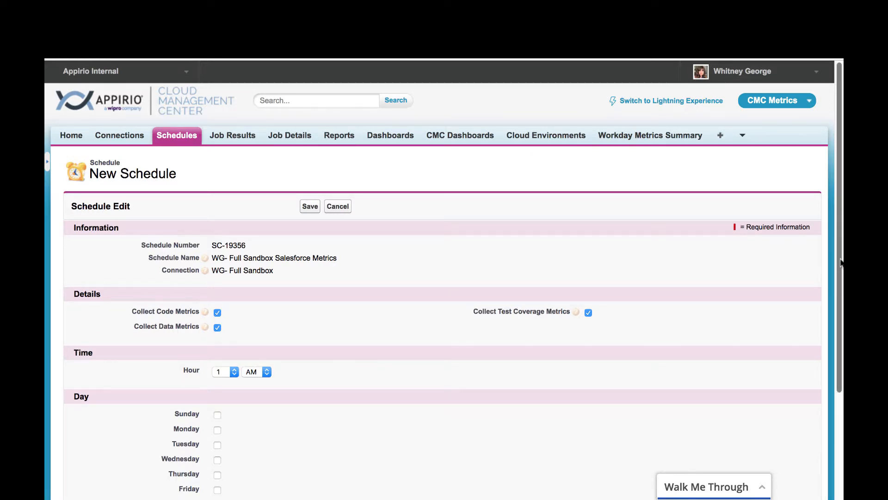
drag(842, 266, 842, 328)
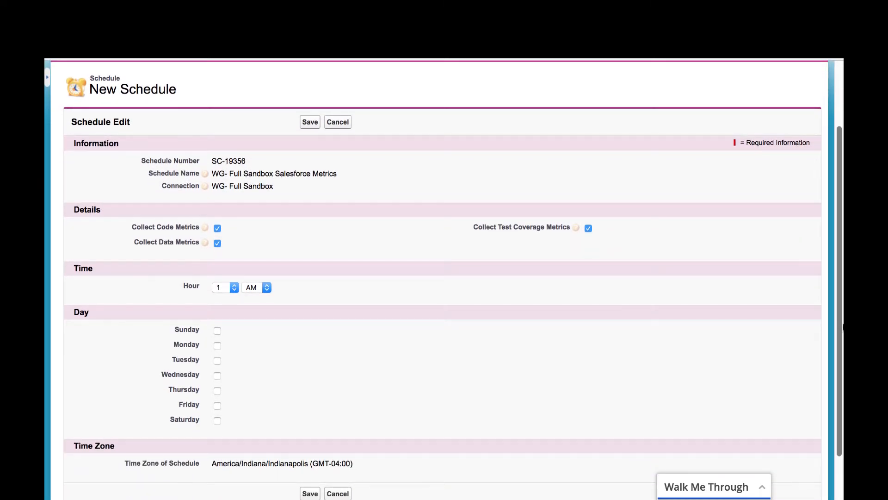
Schedule the metrics run for Sundays and save it as SC-19339
click(218, 331)
scroll(837, 346, down, 2)
click(313, 451)
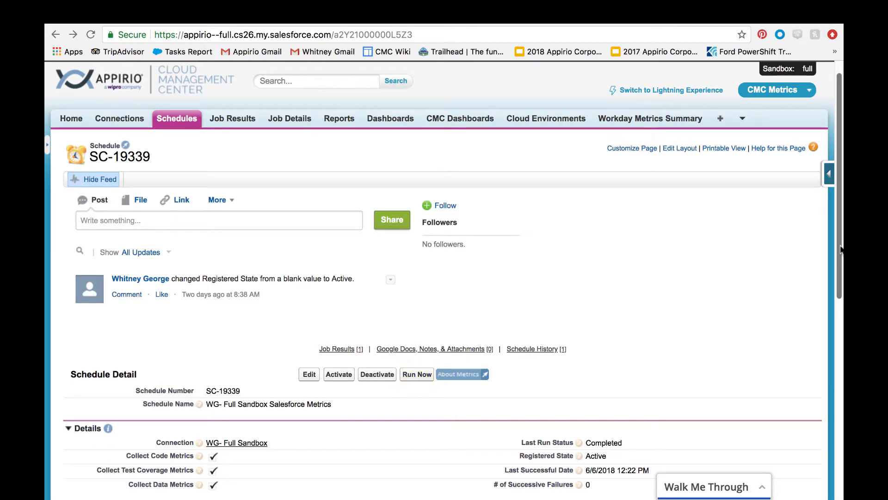
Open job result JR-1925448 from the schedule's Job Results list
drag(841, 250, 809, 413)
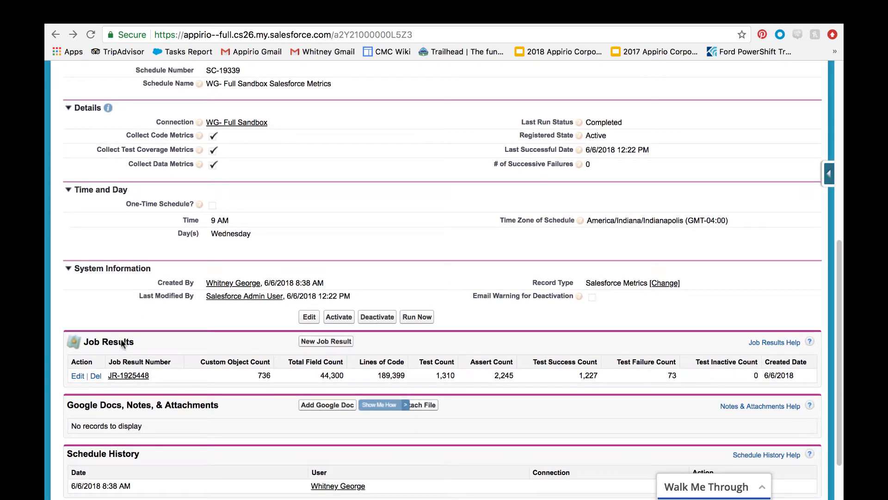
click(128, 376)
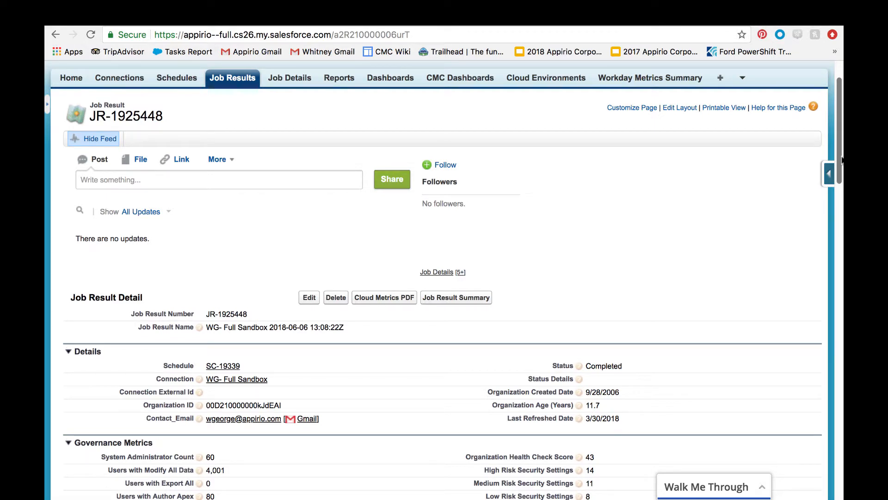
Scroll through JR-1925448's Code Testing, Adoption/Data and User Metrics sections, noting 84% coverage
drag(841, 160, 832, 431)
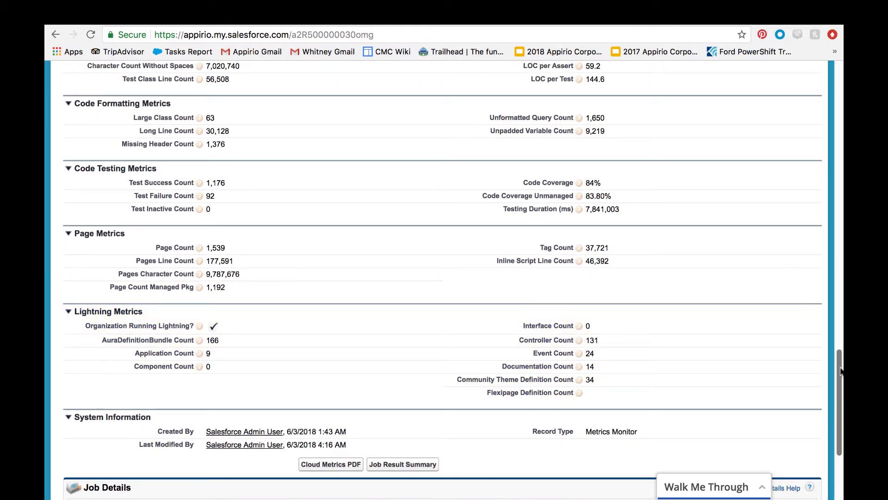
drag(841, 371, 840, 358)
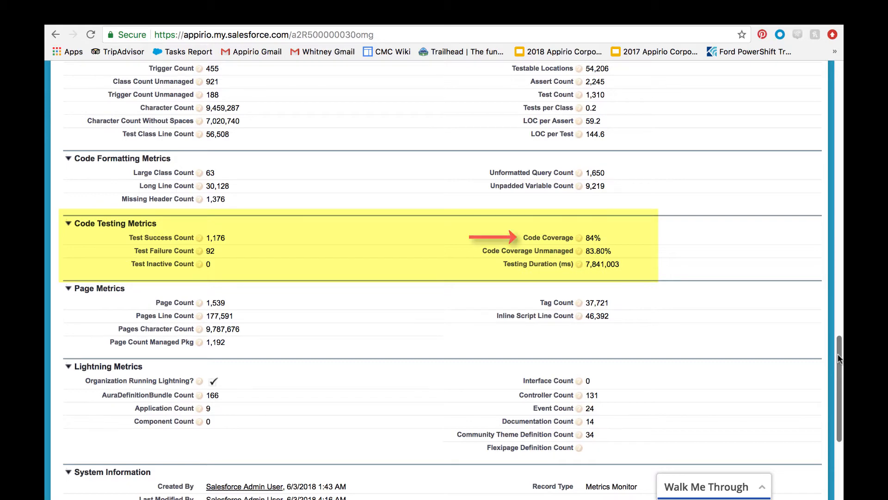
scroll(840, 393, up, 1)
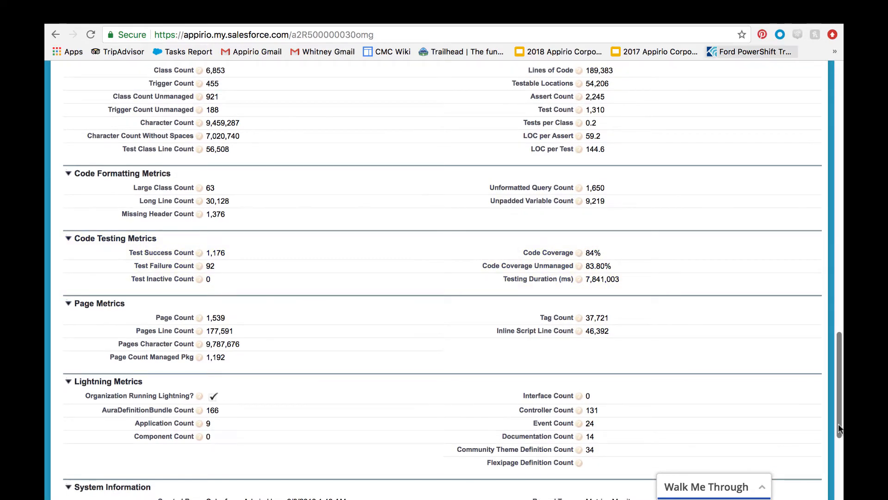
drag(840, 430, 842, 286)
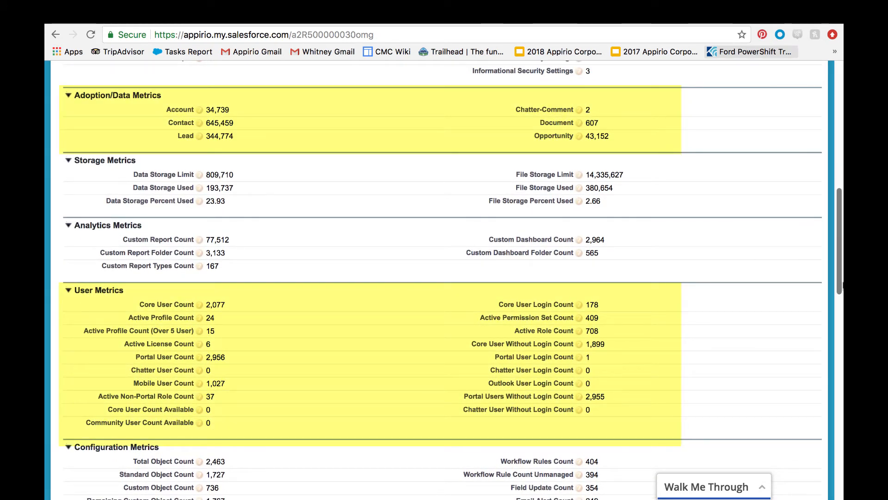